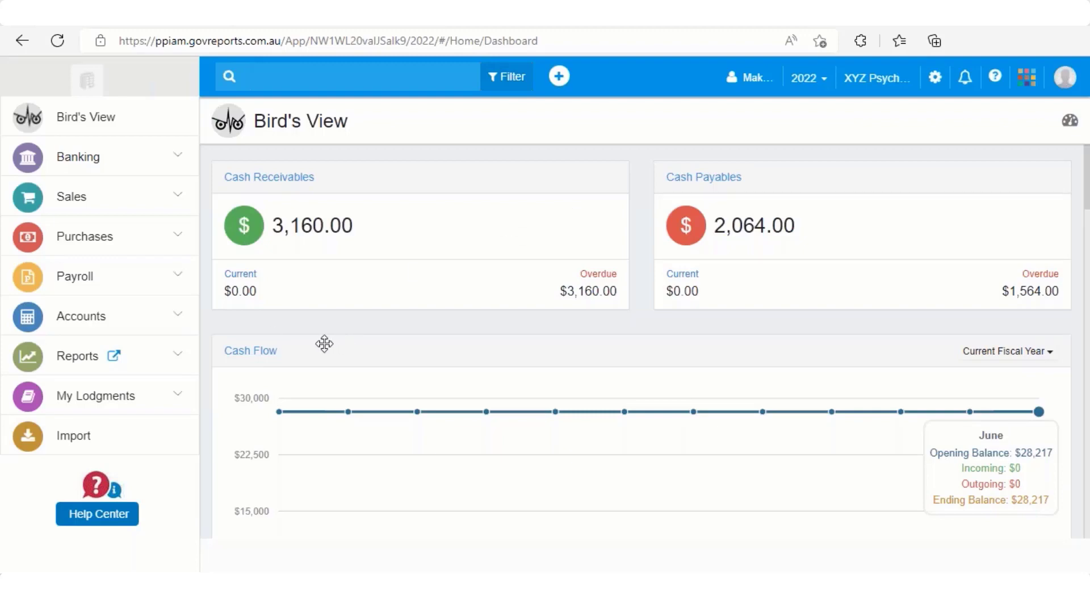
Expand Purchases in the sidebar and show the Suppliers list
click(182, 244)
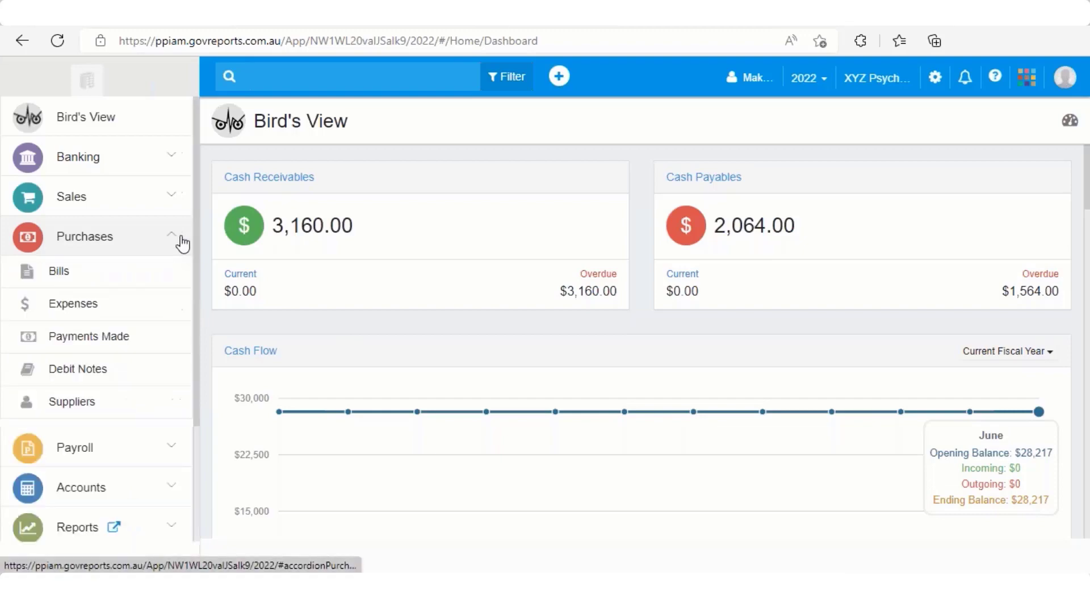
click(107, 413)
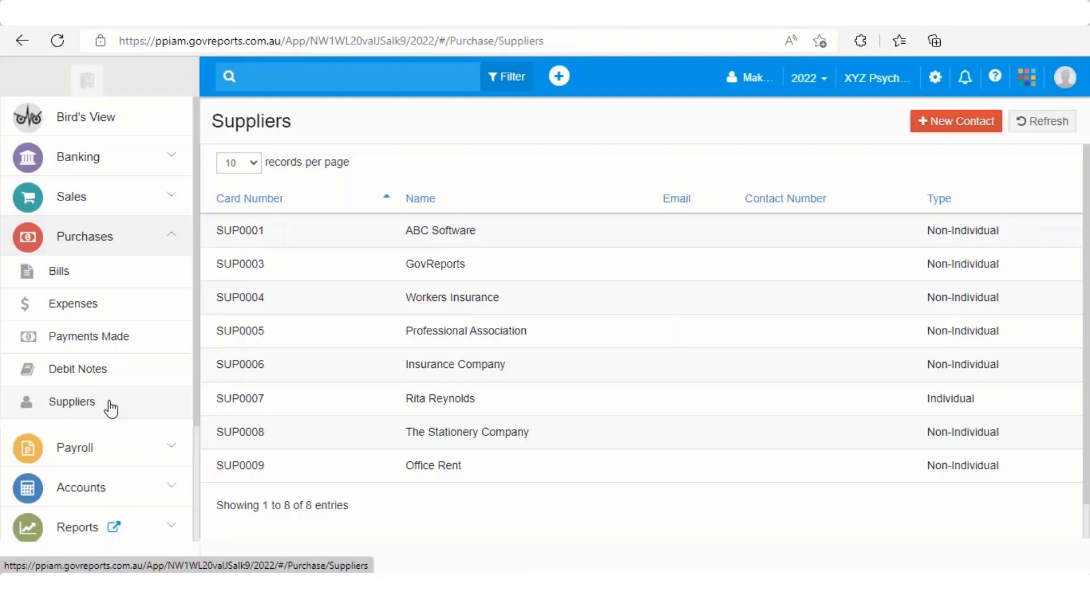
Start a blank supplier contact with + New Contact
scroll(625, 255, down, 1)
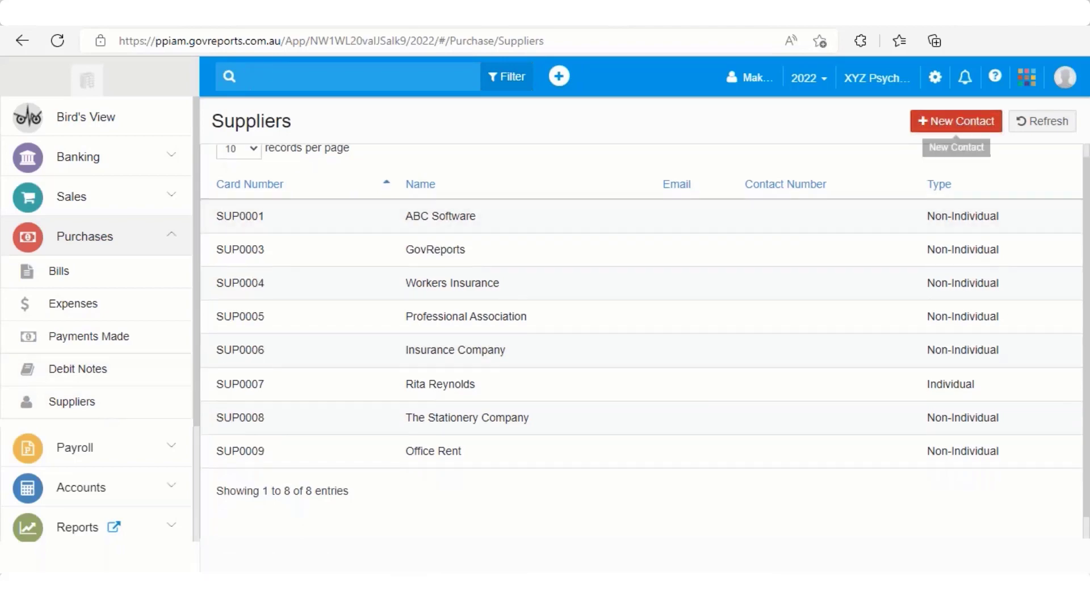
click(956, 121)
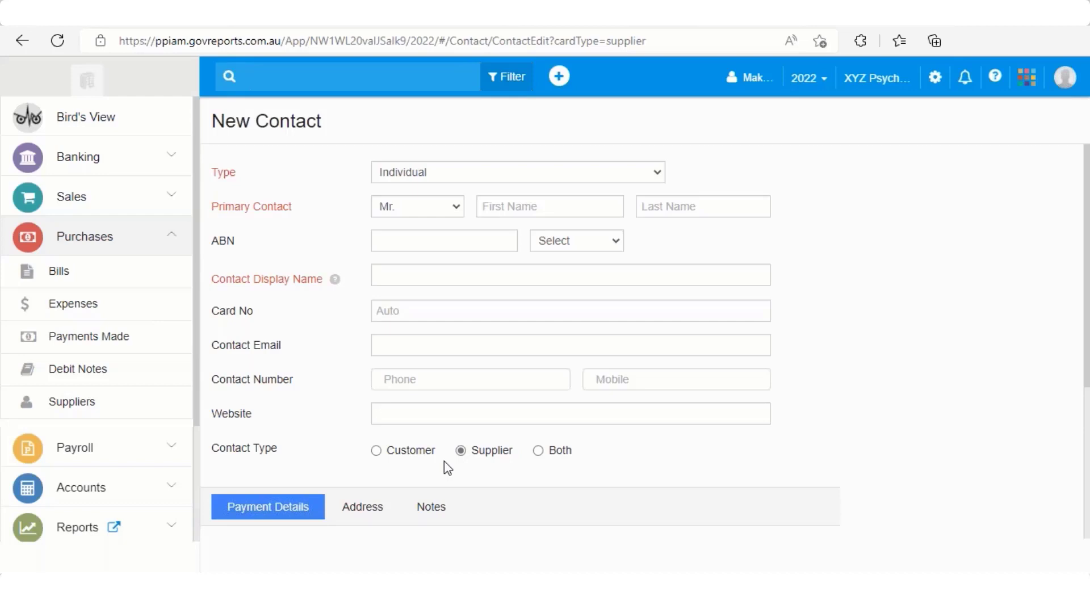
click(577, 176)
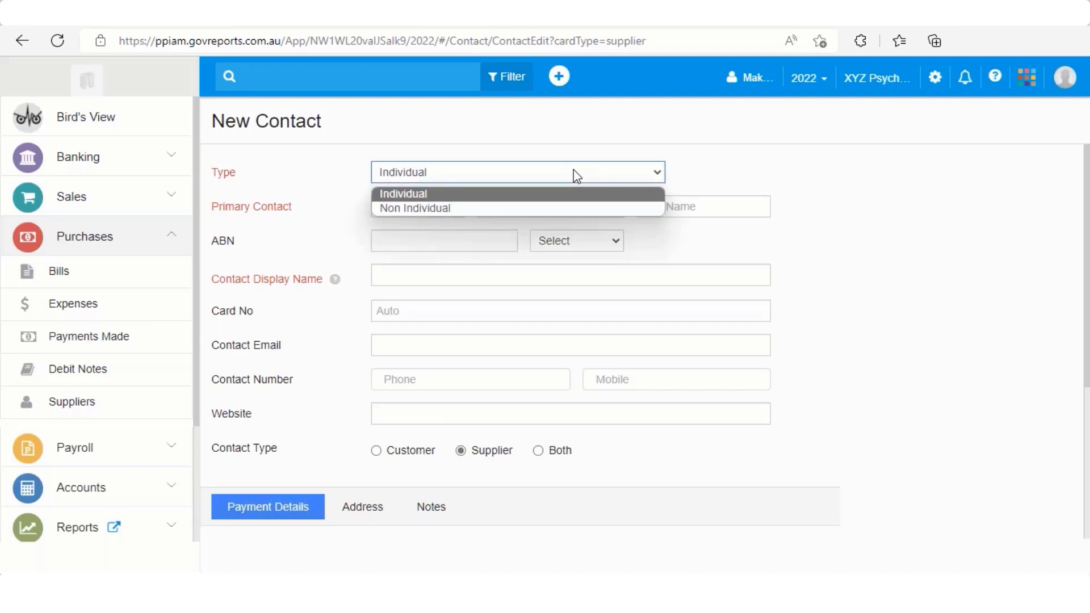
click(554, 197)
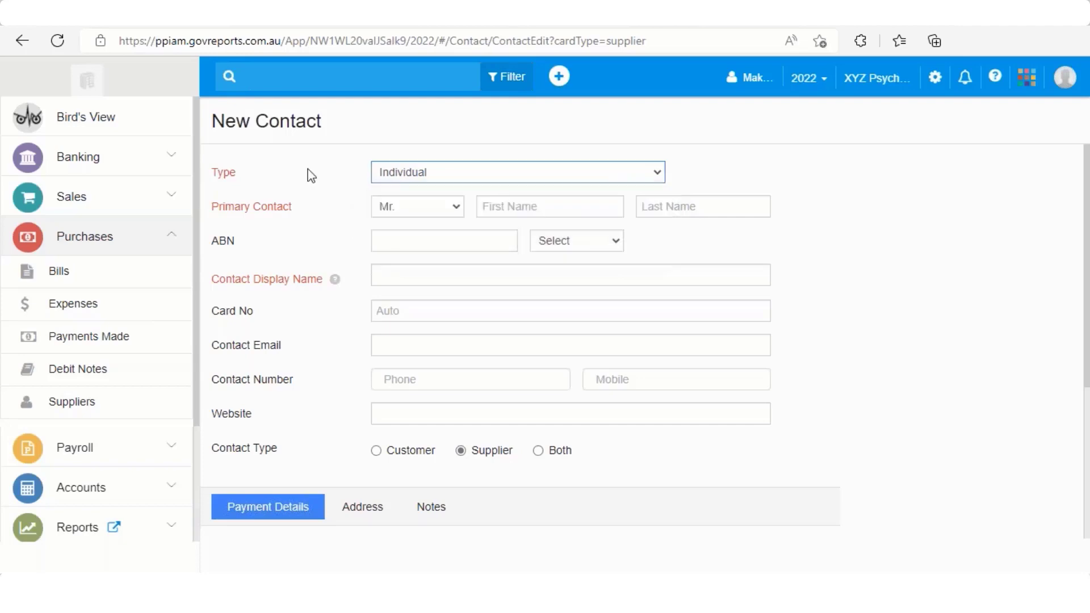
click(475, 173)
click(475, 207)
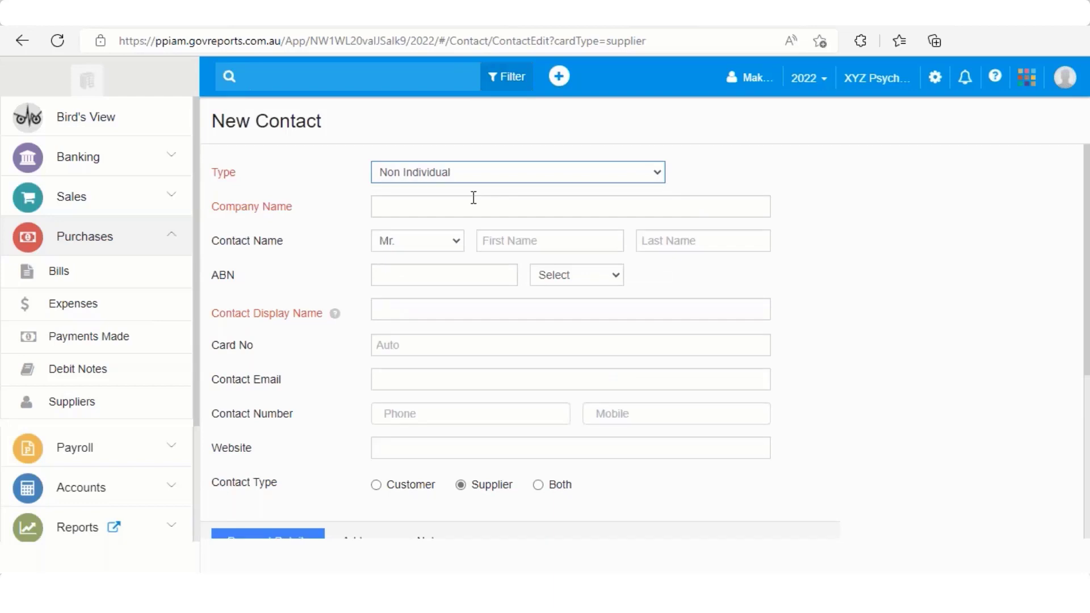
click(472, 174)
click(464, 196)
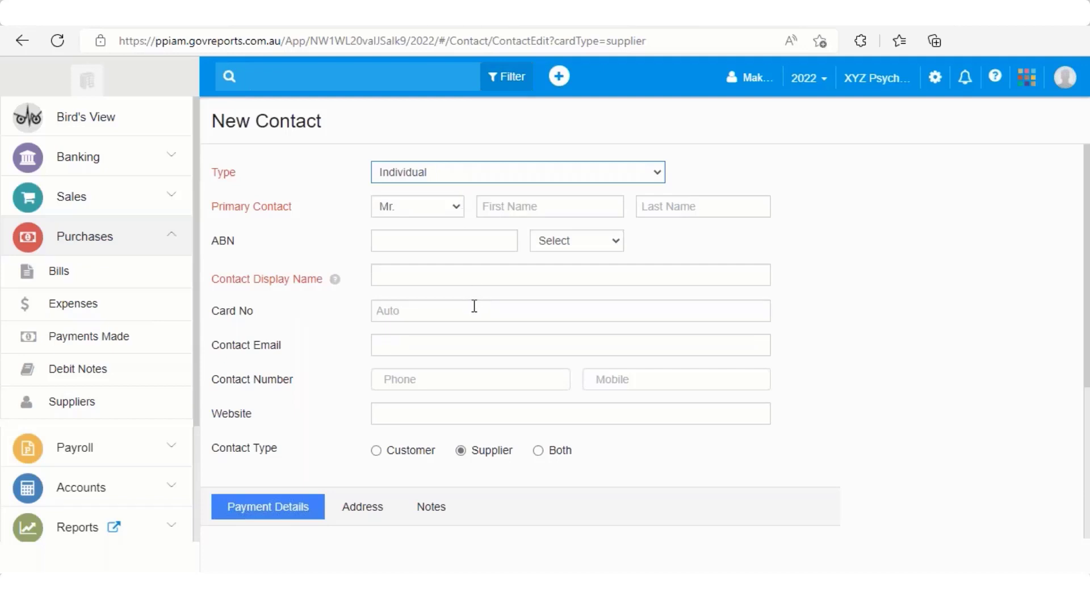
Scroll through the New Contact form and show its Address fields
scroll(475, 308, down, 4)
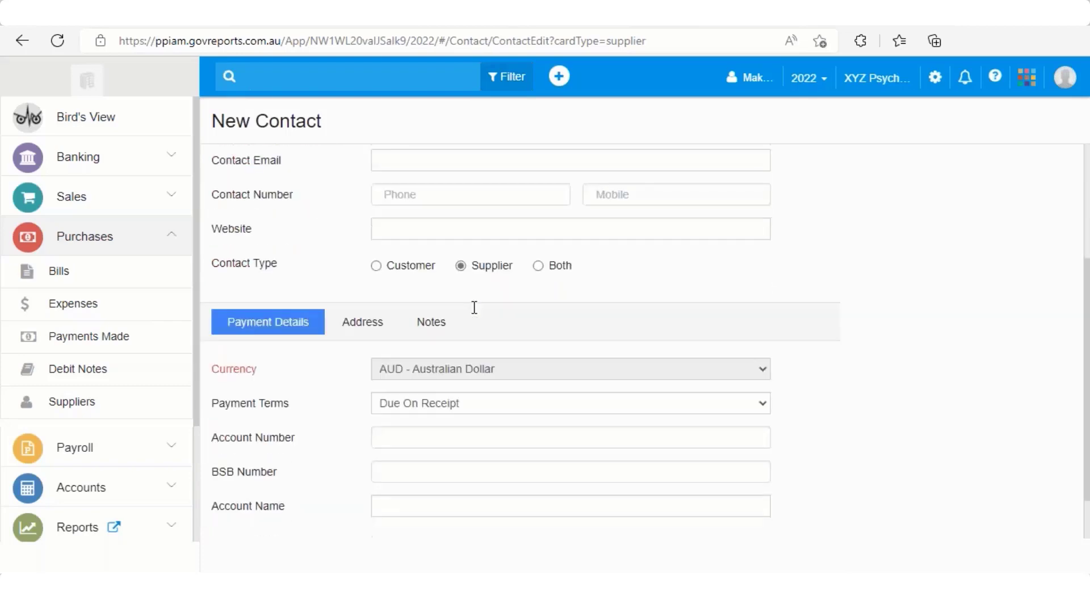
scroll(474, 307, up, 1)
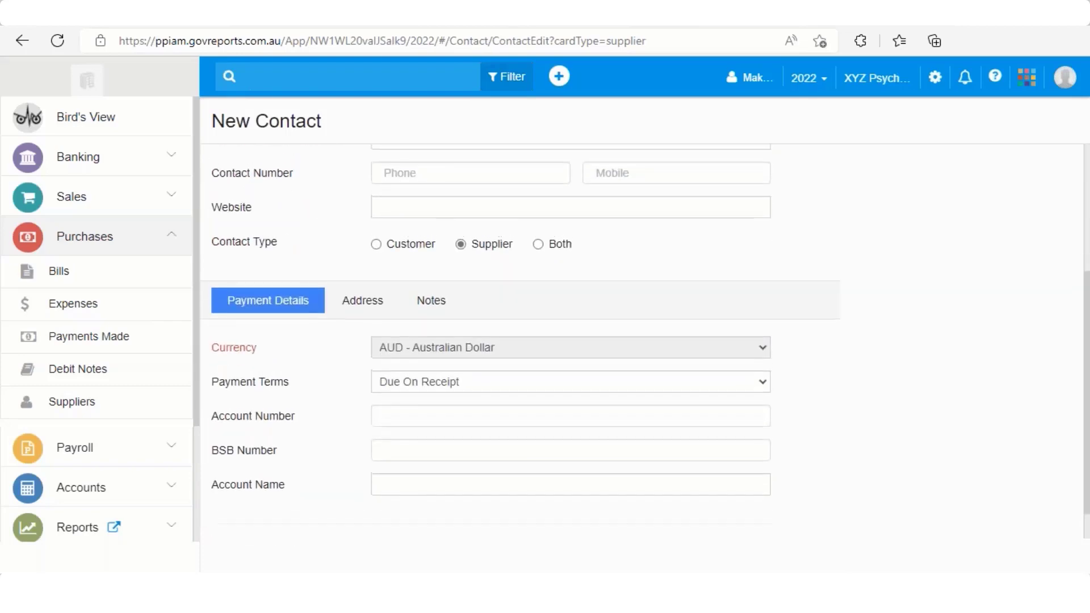
scroll(402, 308, down, 1)
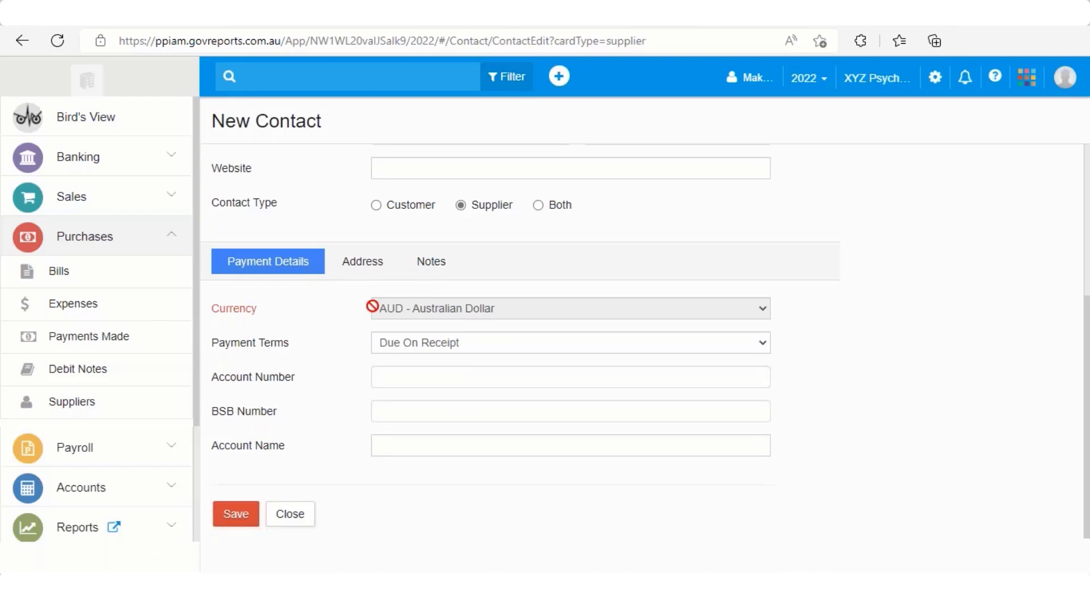
click(379, 272)
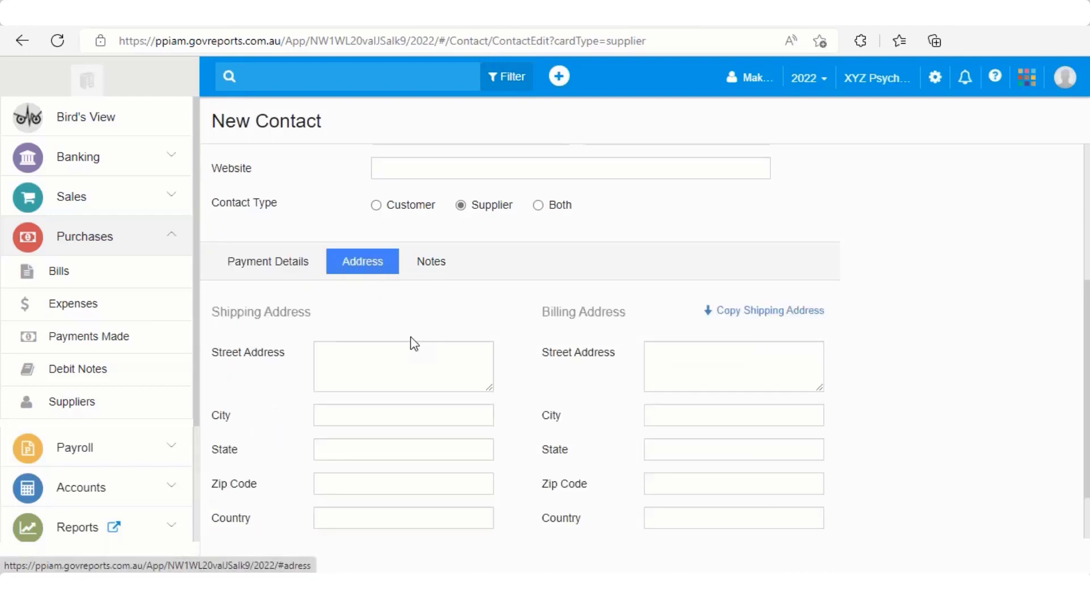
Bring up the contact's internal Notes section and look it over
scroll(412, 341, down, 1)
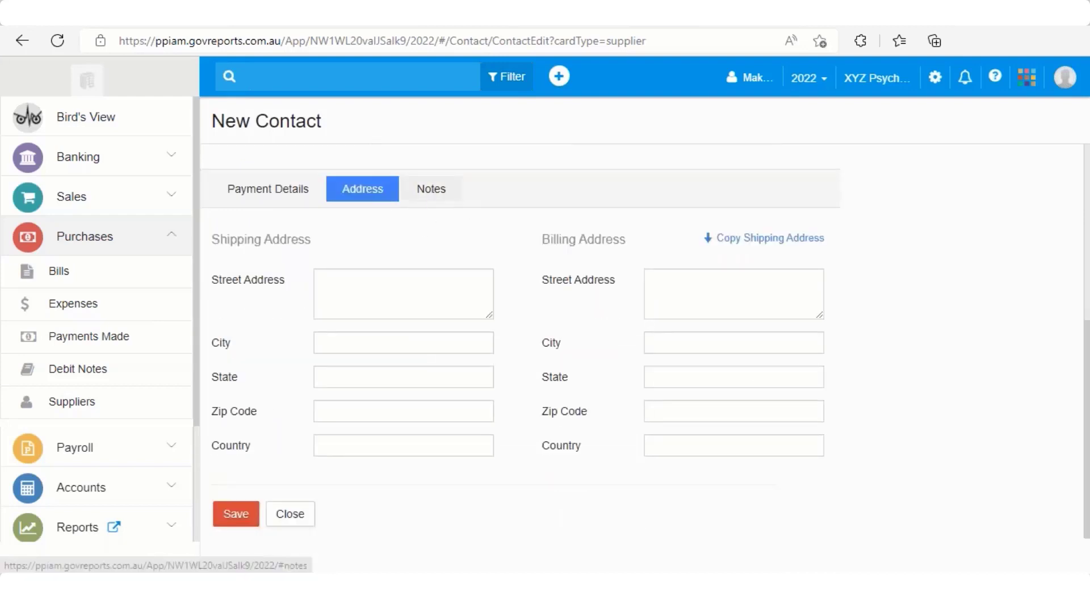
click(432, 192)
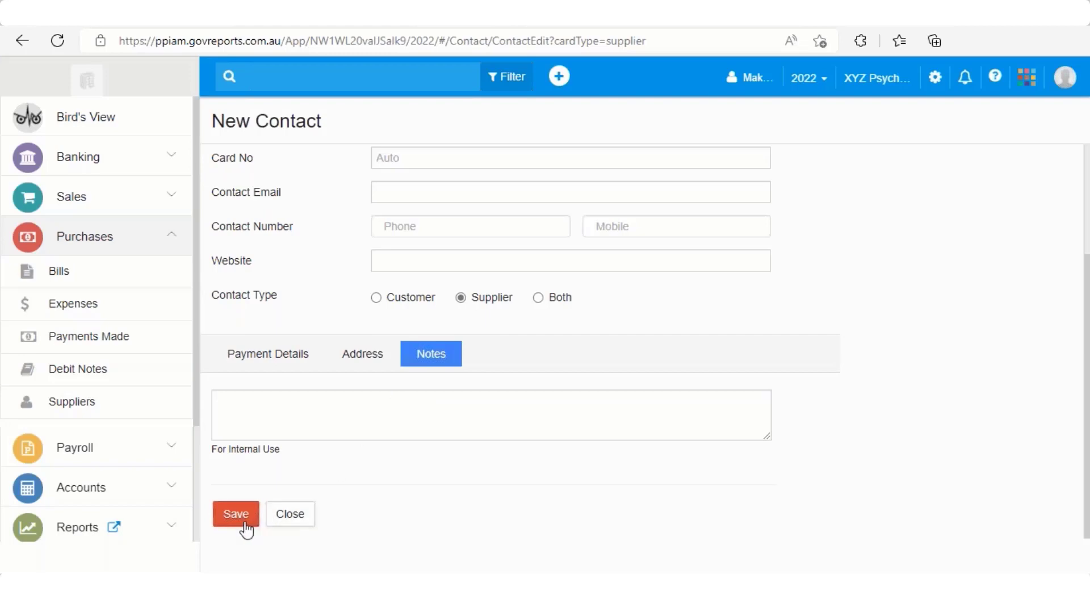
scroll(420, 367, up, 3)
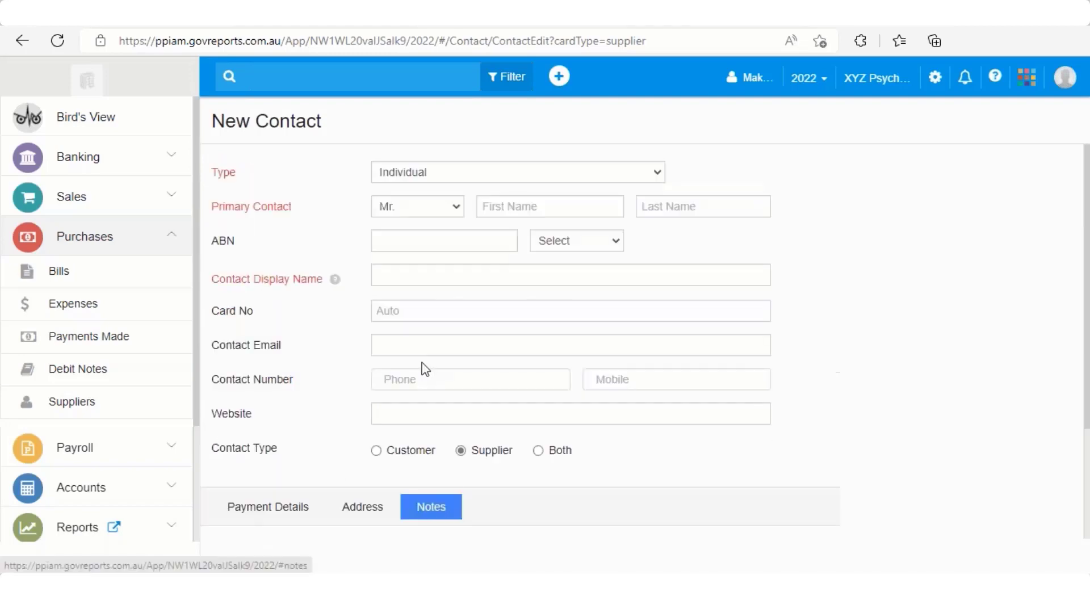
scroll(423, 367, down, 3)
scroll(411, 405, up, 2)
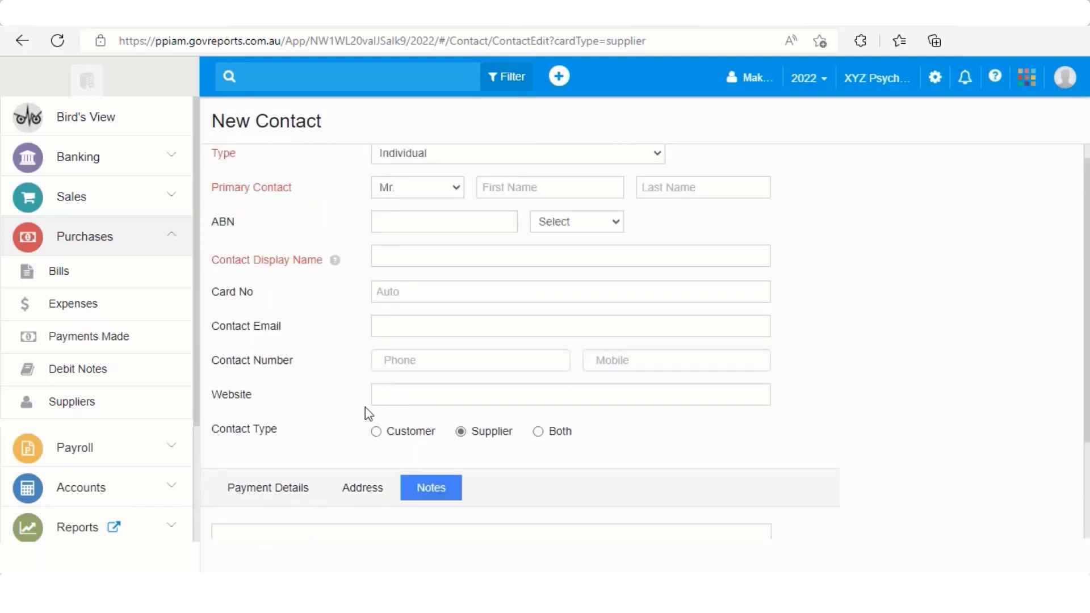
scroll(366, 413, down, 2)
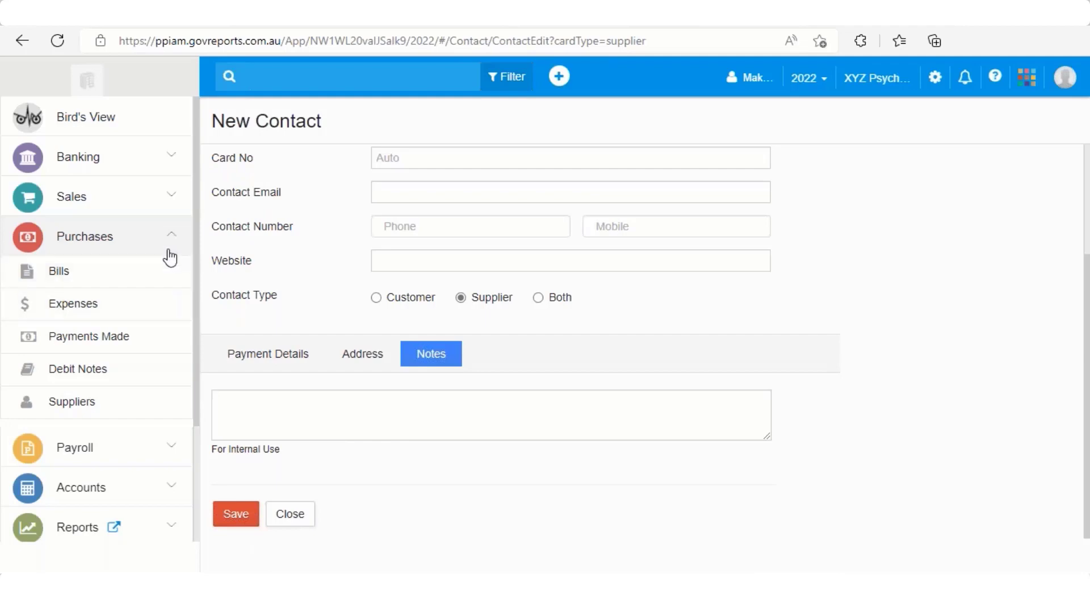
Leave the contact and start a new bill from the Purchases Bills register
click(105, 278)
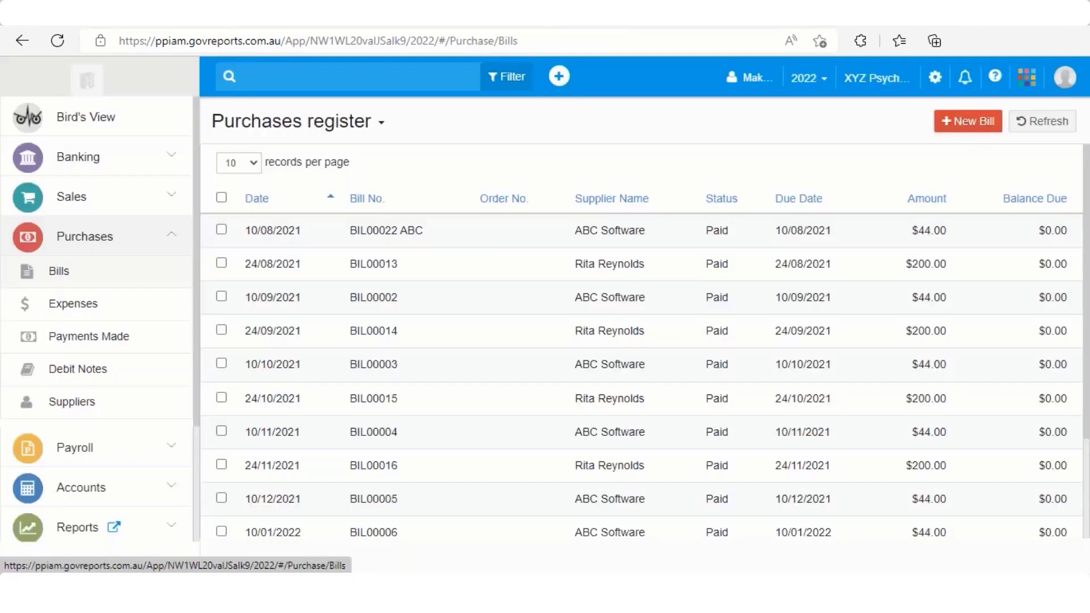
click(964, 122)
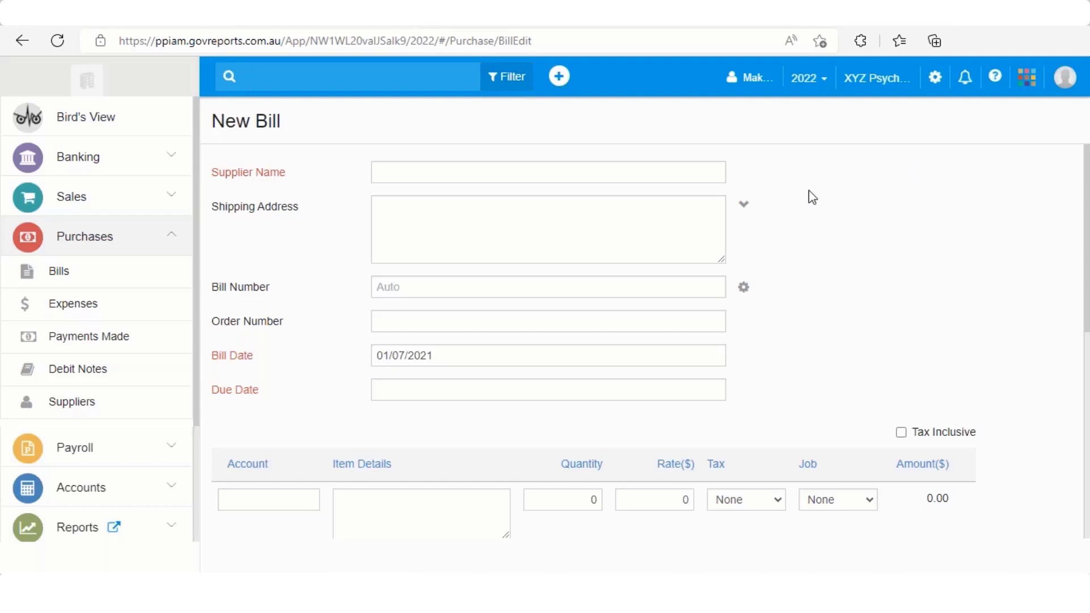
click(495, 171)
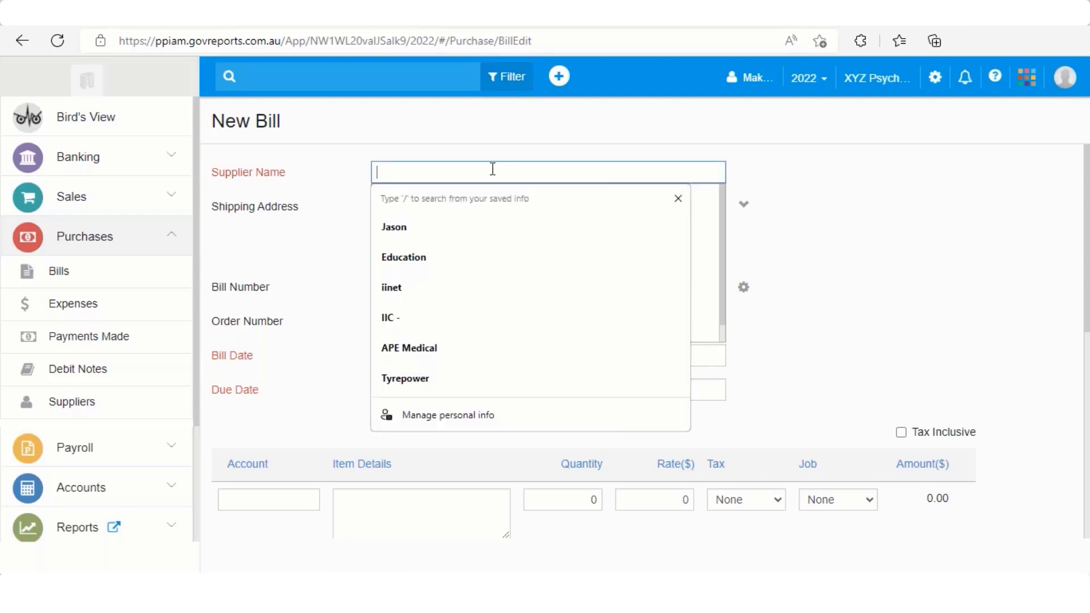
Choose Professional Association as the supplier and set the bill date to 15/07/2021
text(Profes)
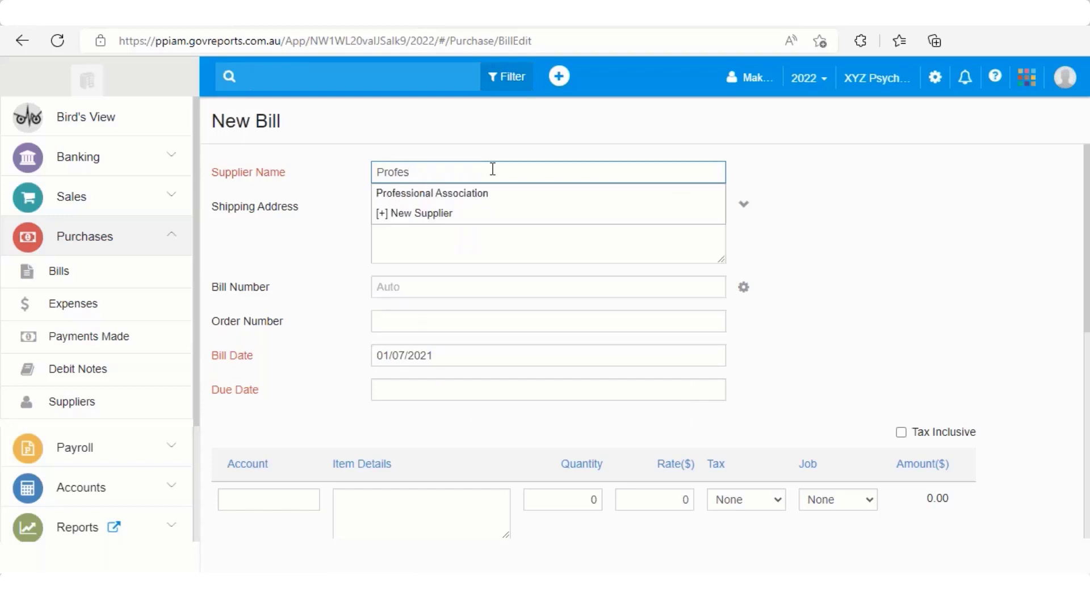
text(sional Association)
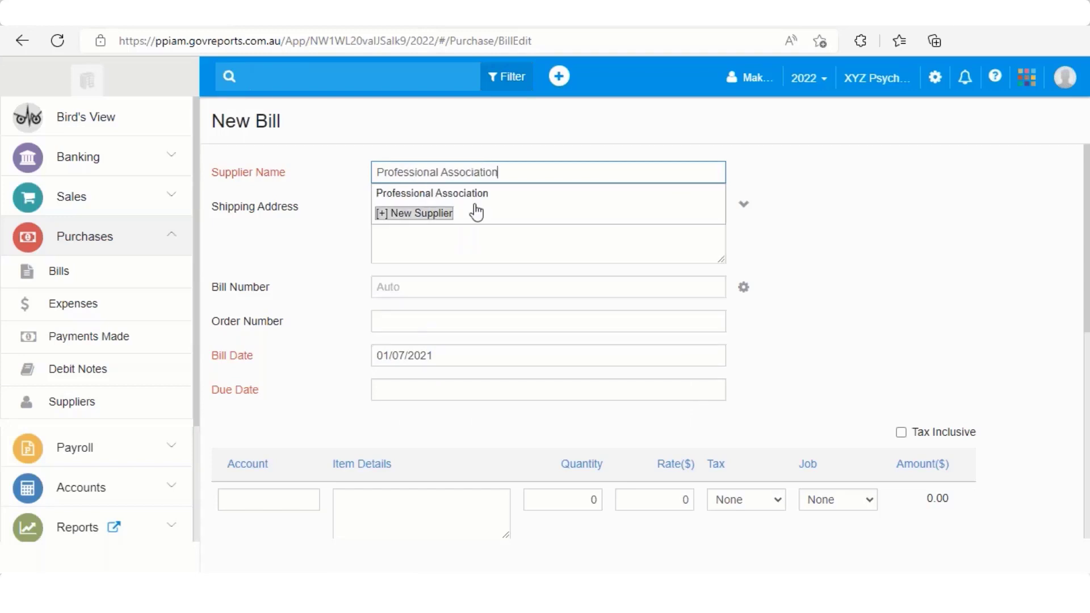
click(474, 194)
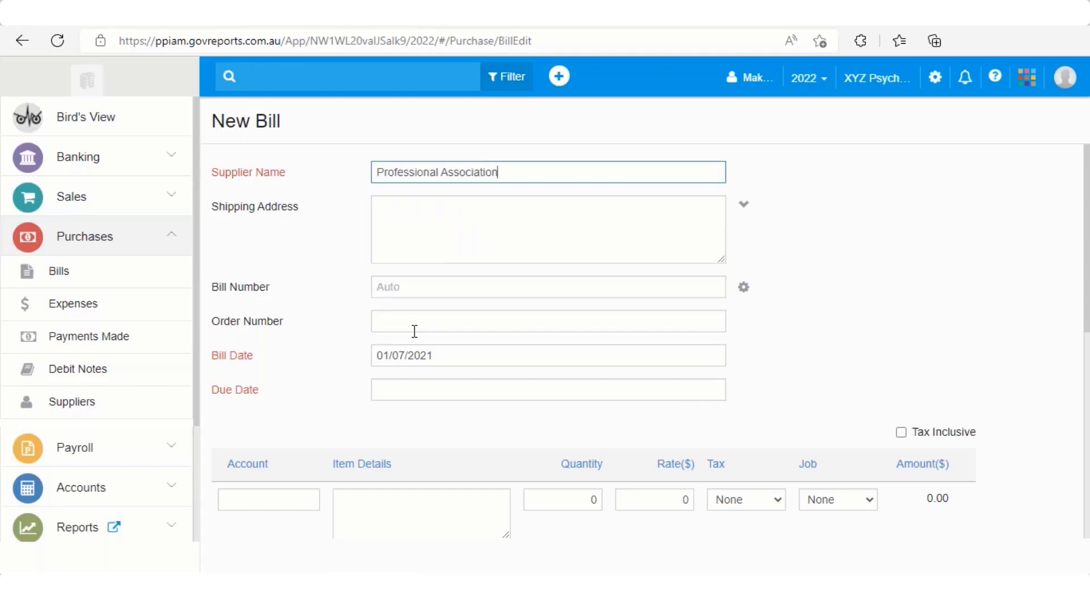
click(391, 390)
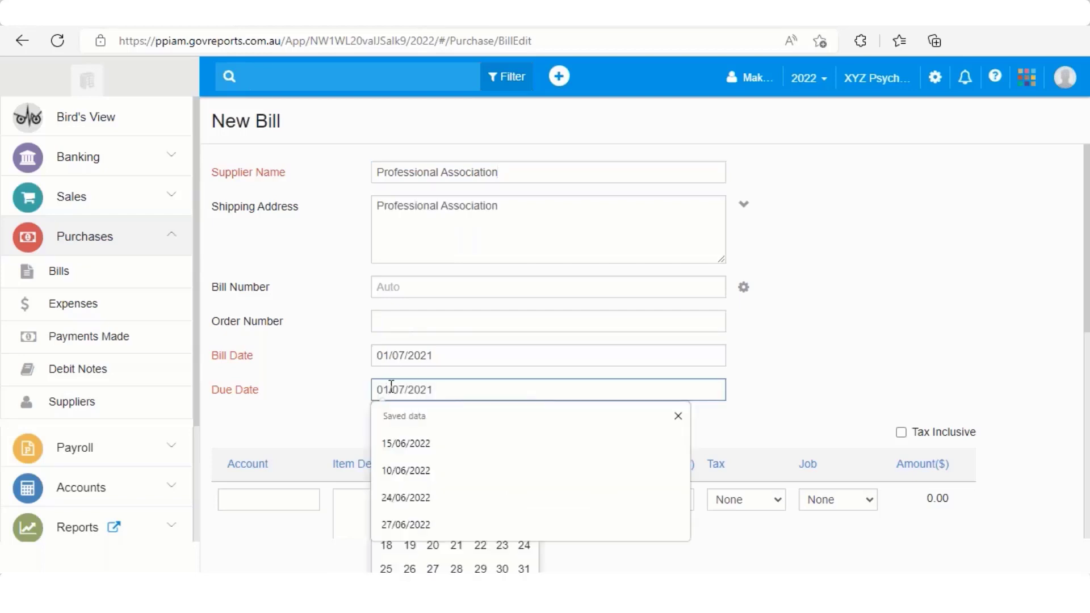
click(388, 356)
key(BackSpace)
key(BackSpace)
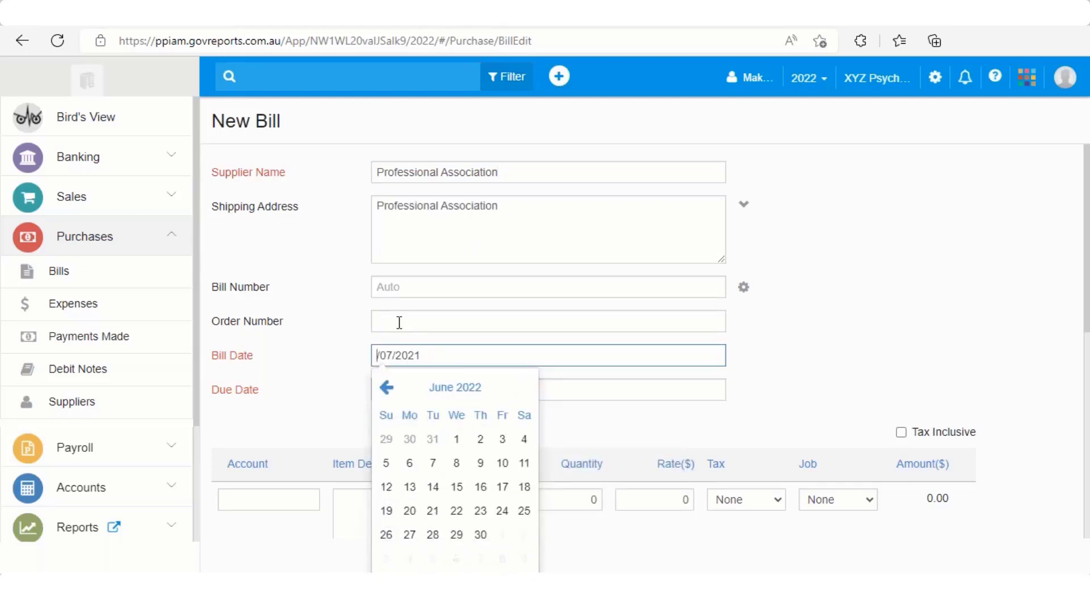
text(15)
key(Tab)
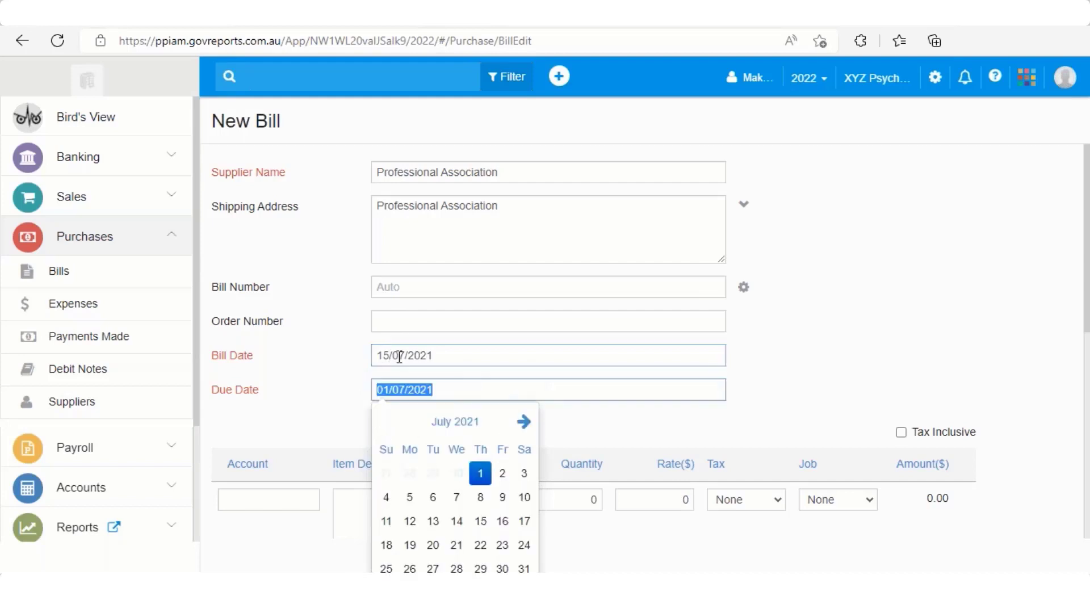
Set the bill's due date to 29/07/2021
click(390, 391)
key(BackSpace)
key(BackSpace)
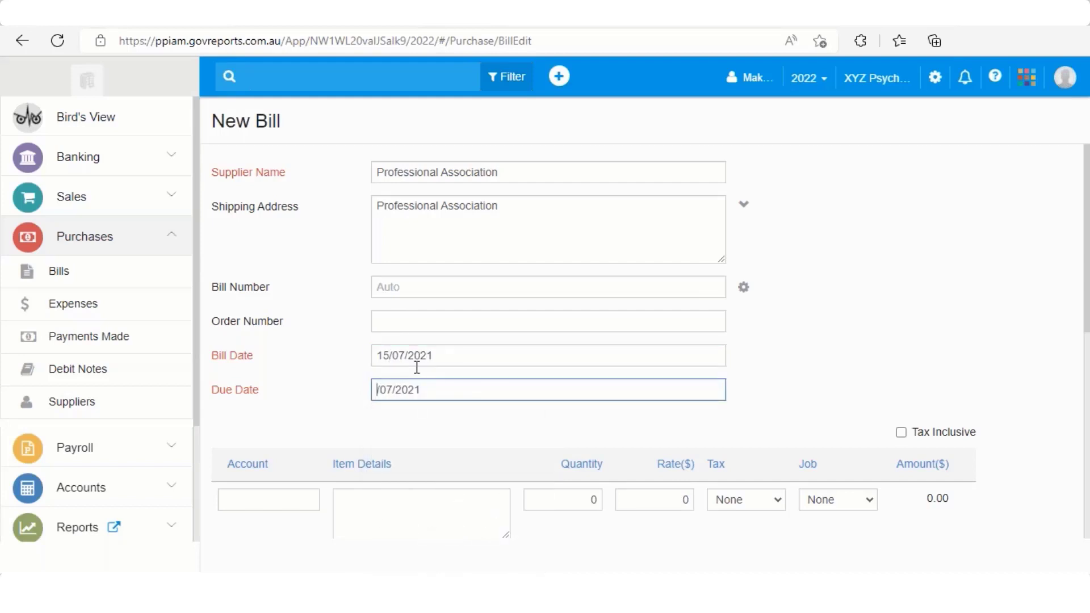
text(29)
key(Tab)
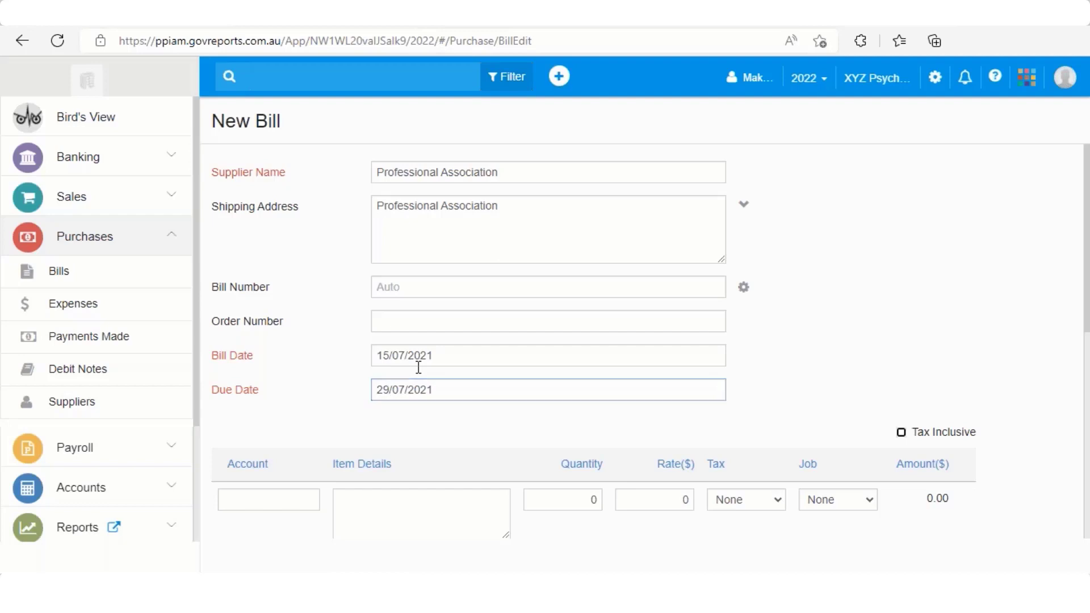
scroll(306, 443, down, 2)
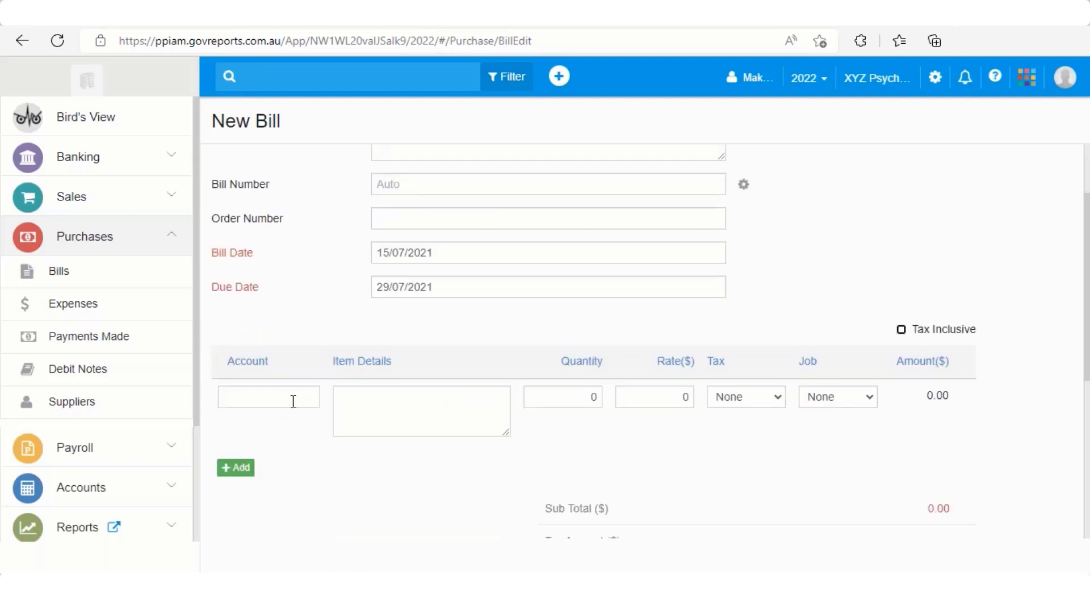
Add a line on account 6-1290 Professional Development described as Seminar
click(292, 402)
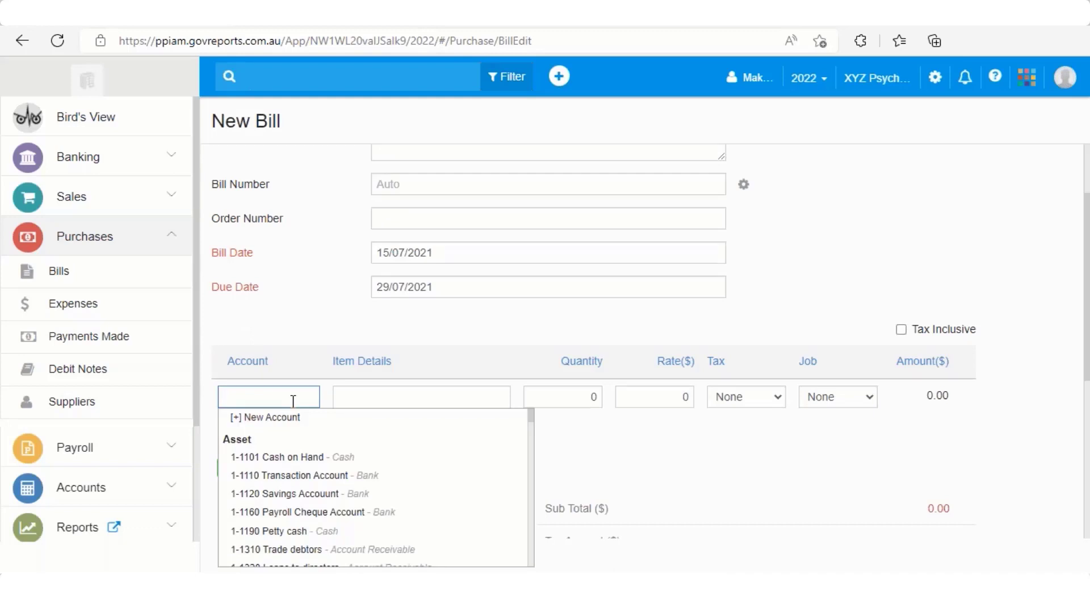
text(Profess)
click(317, 458)
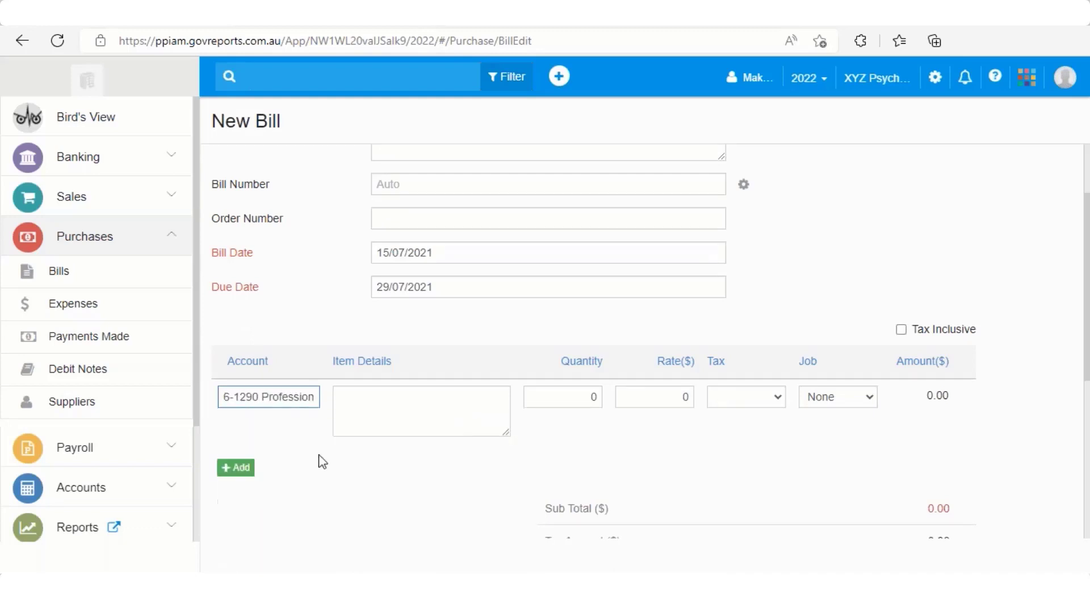
click(368, 394)
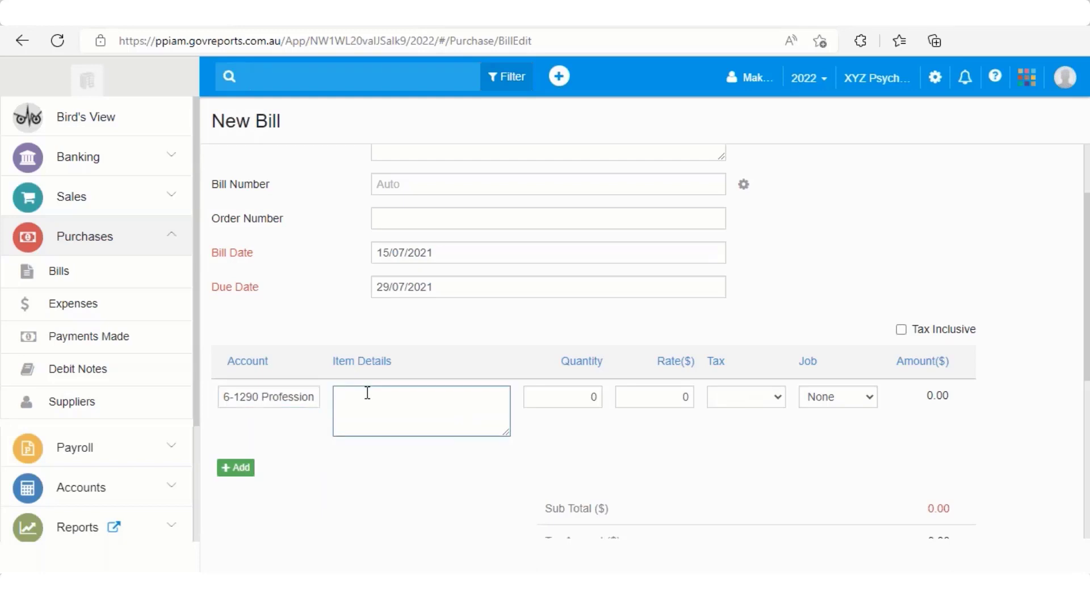
text(Seminar)
Give the Seminar line quantity 1, rate 330 and GST (10%) tax
key(Tab)
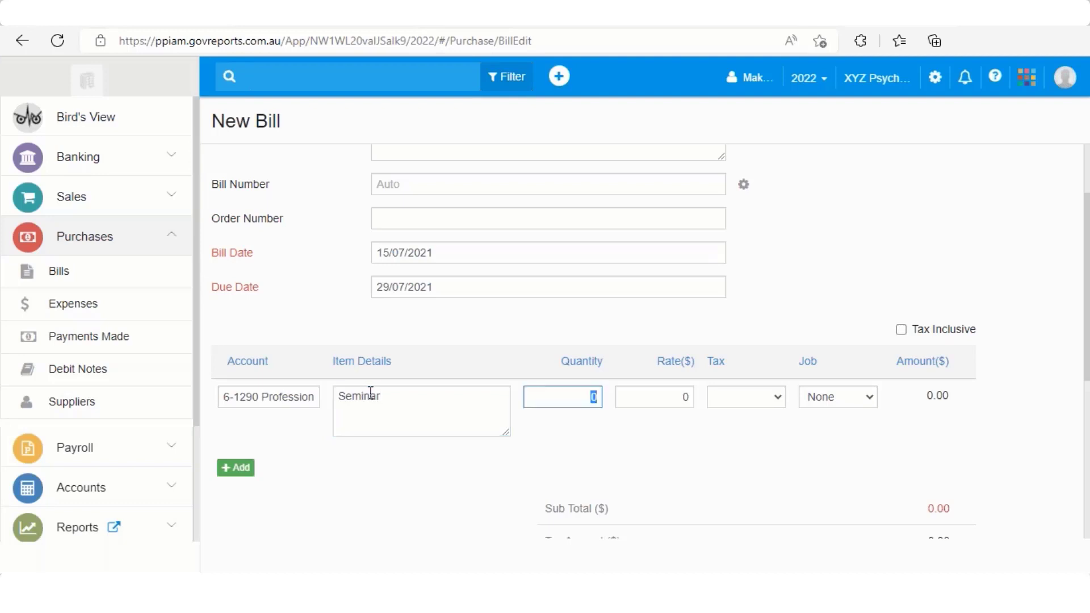
text(1)
key(Tab)
text(33)
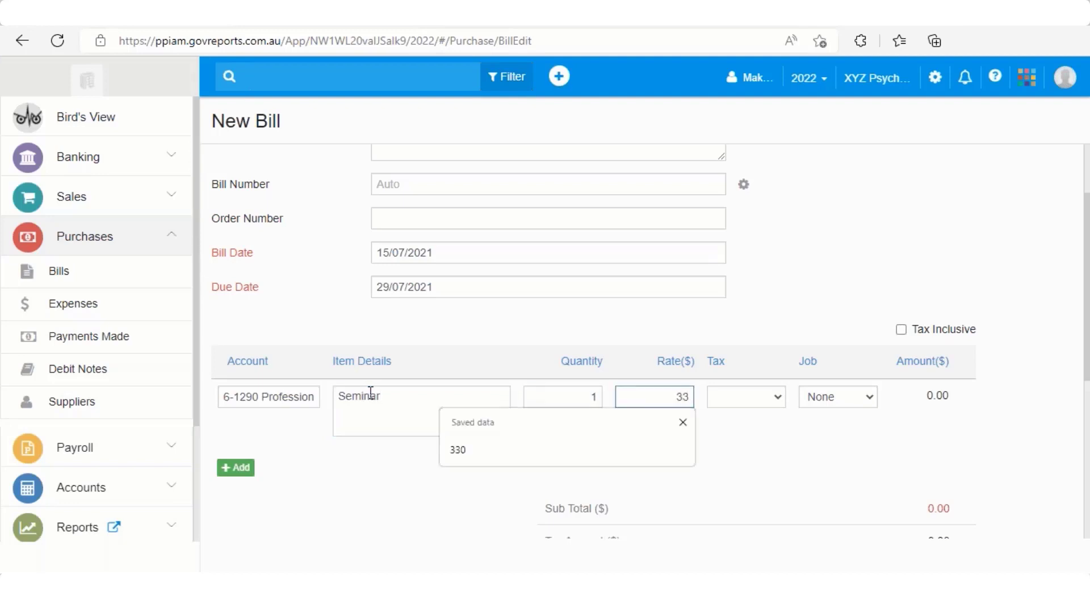
text(0)
key(Tab)
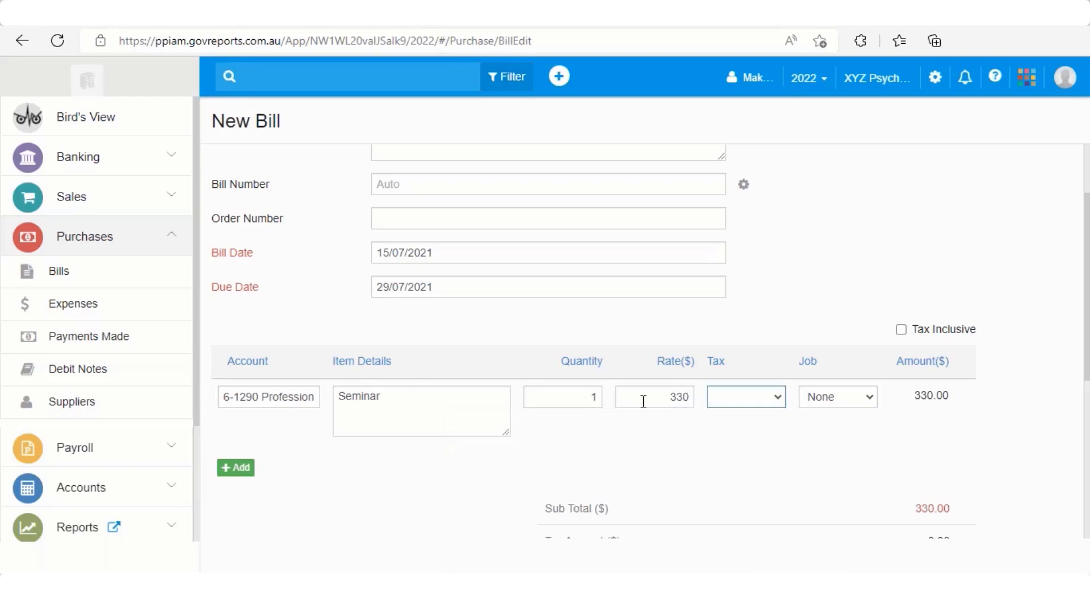
click(776, 399)
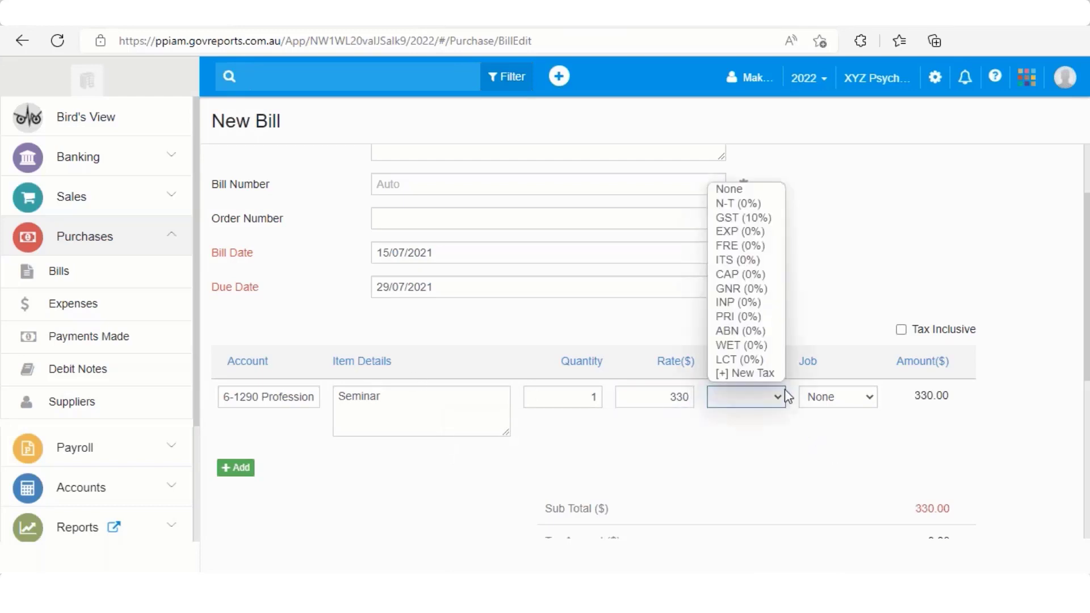
click(779, 219)
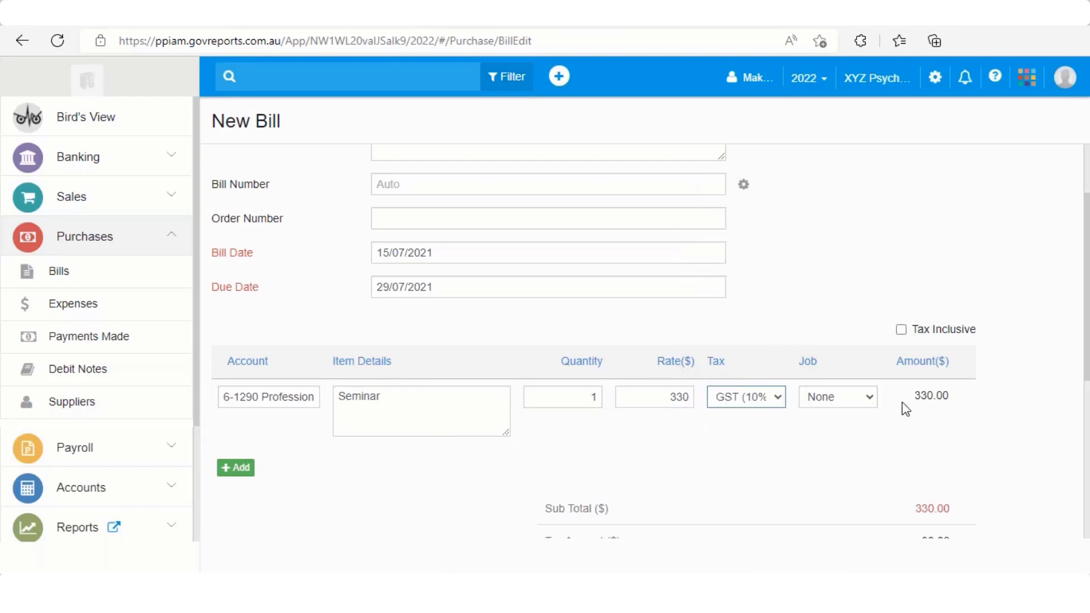
scroll(902, 409, down, 6)
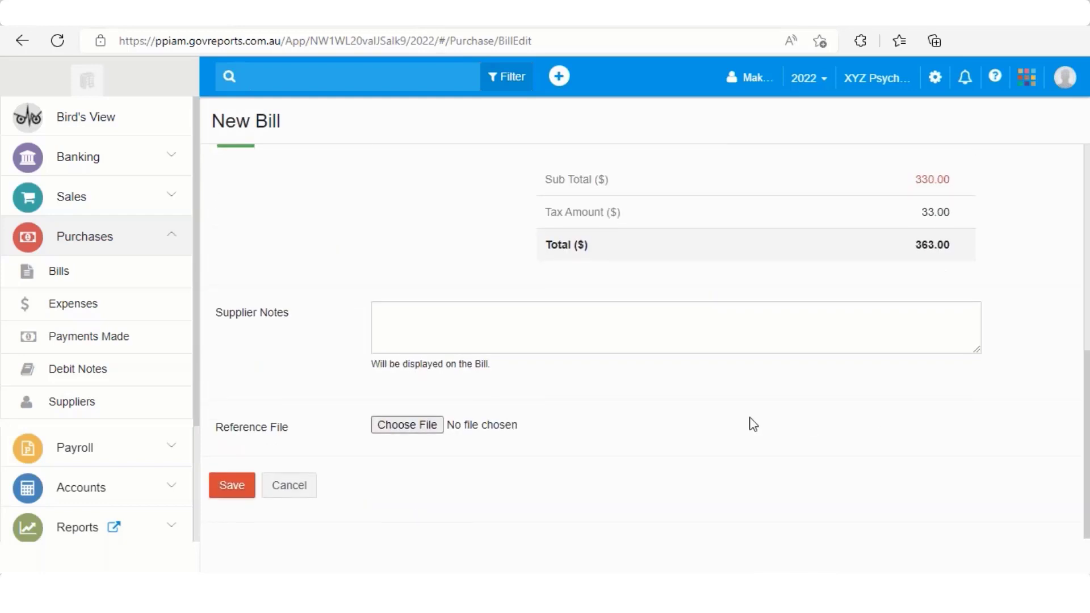
scroll(752, 425, up, 2)
scroll(752, 424, down, 1)
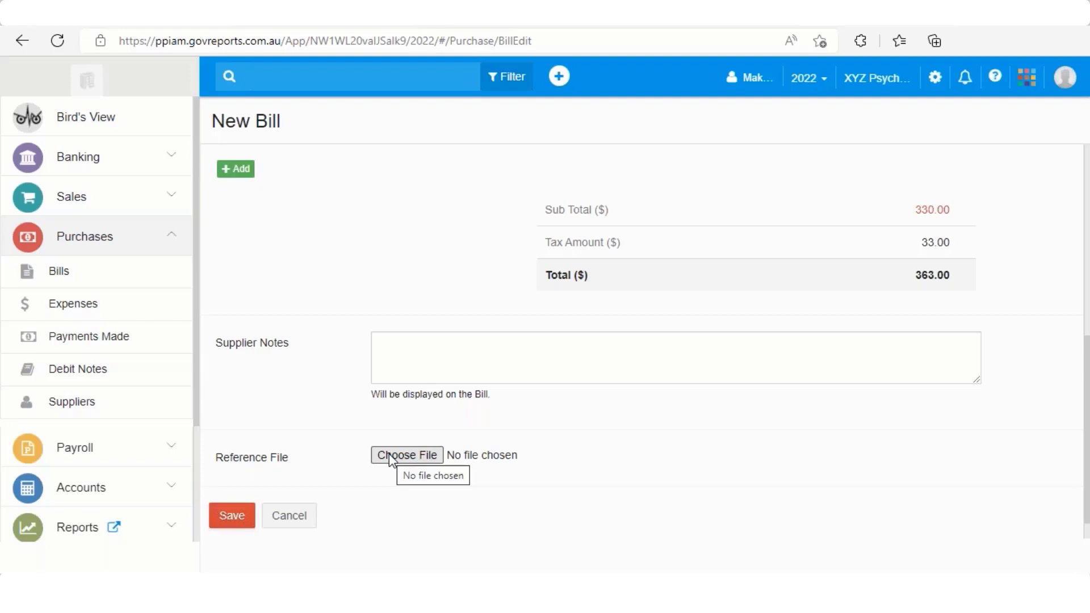
scroll(398, 458, up, 7)
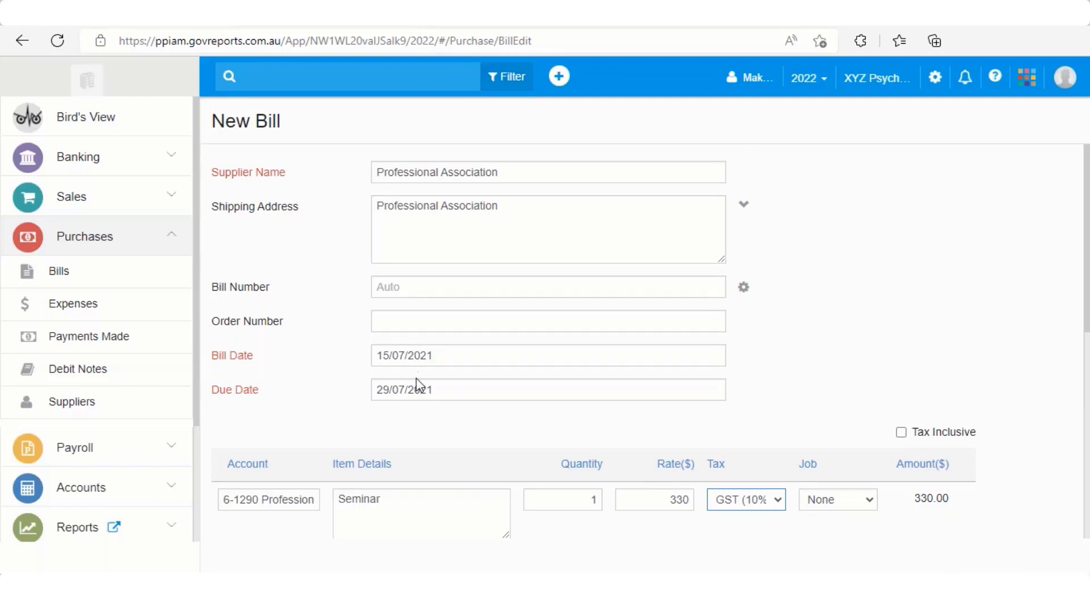
scroll(417, 386, down, 4)
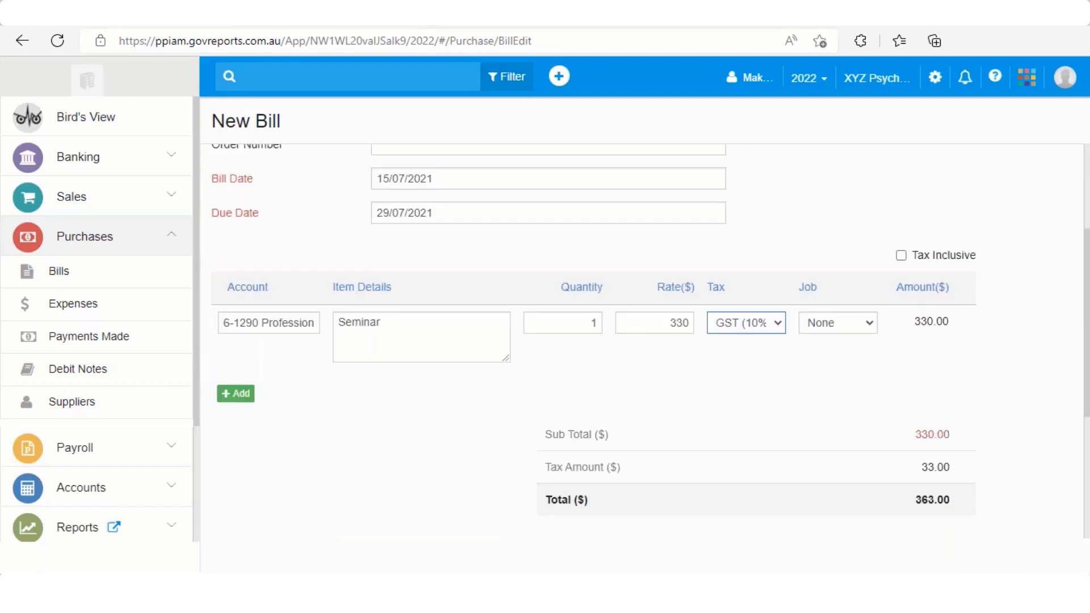
scroll(392, 374, up, 1)
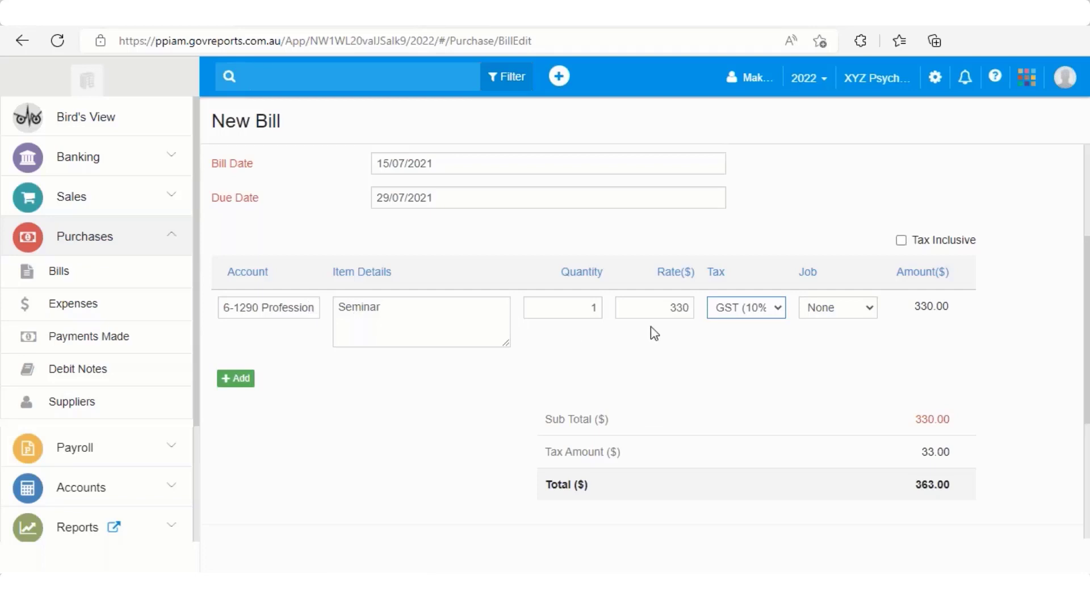
scroll(651, 328, up, 1)
scroll(651, 328, down, 5)
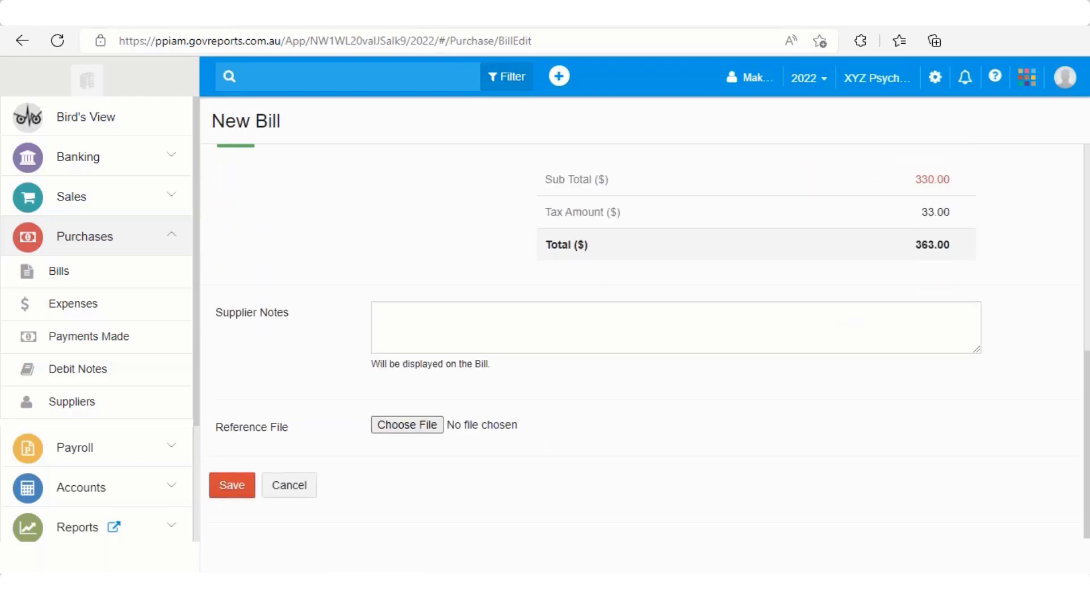
Save the bill and check BIL00027 shows $363.00 due in the register
click(241, 492)
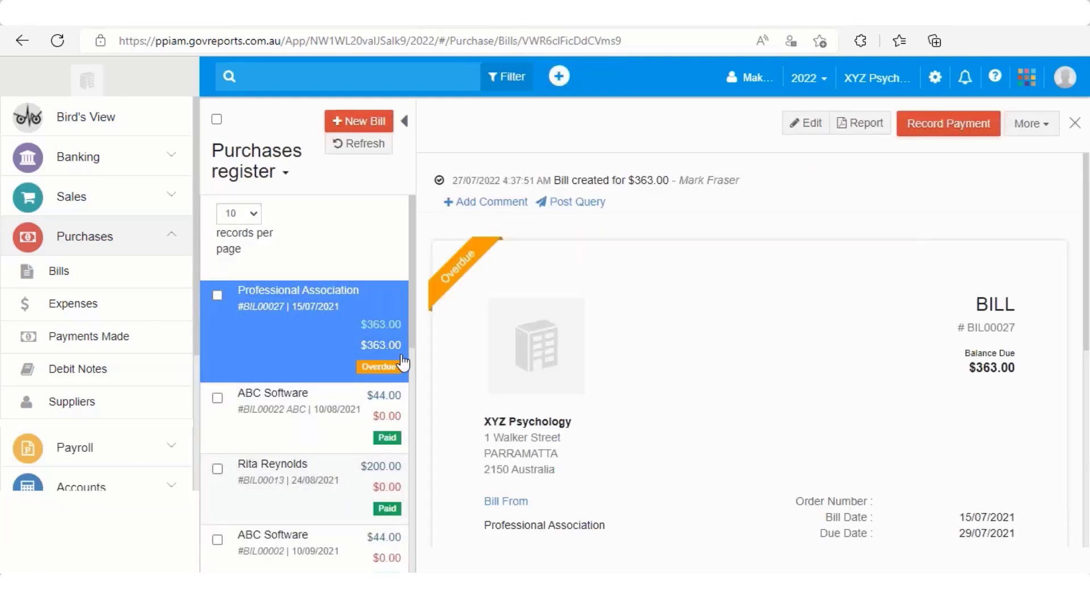
scroll(407, 361, down, 1)
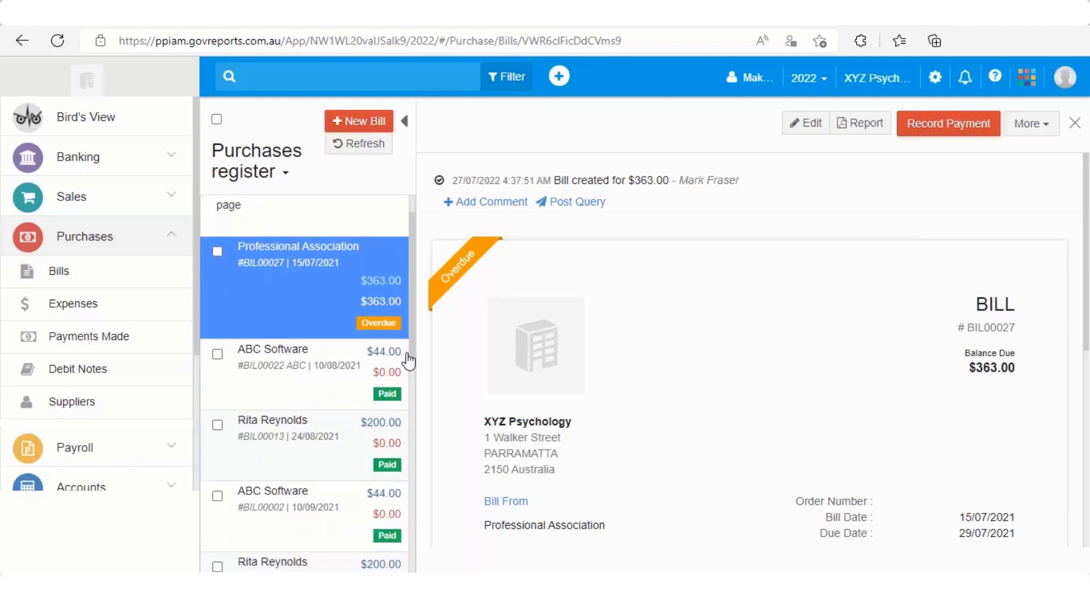
scroll(407, 360, up, 1)
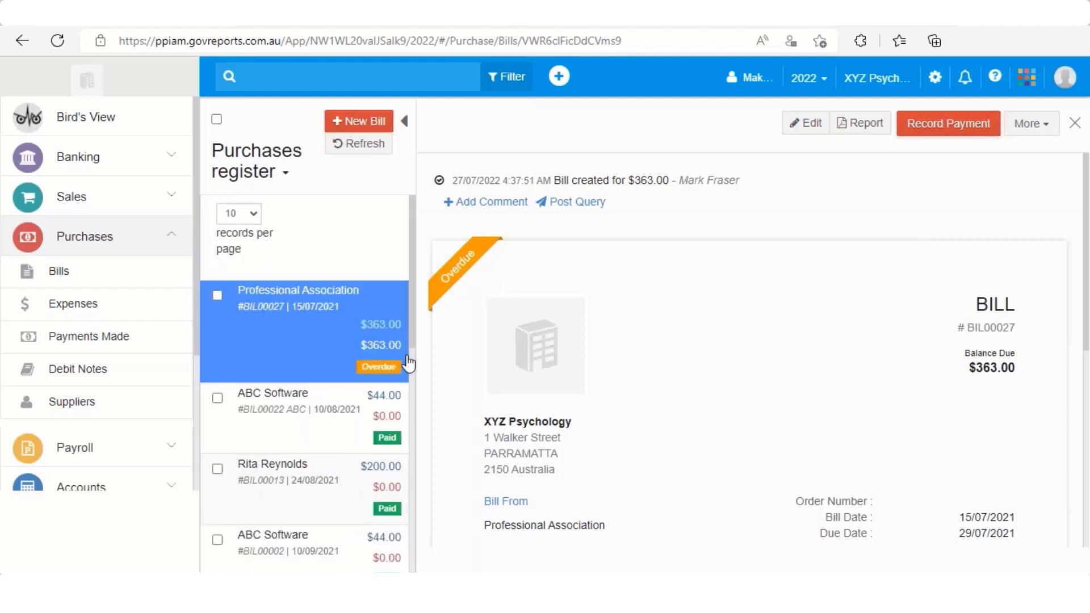